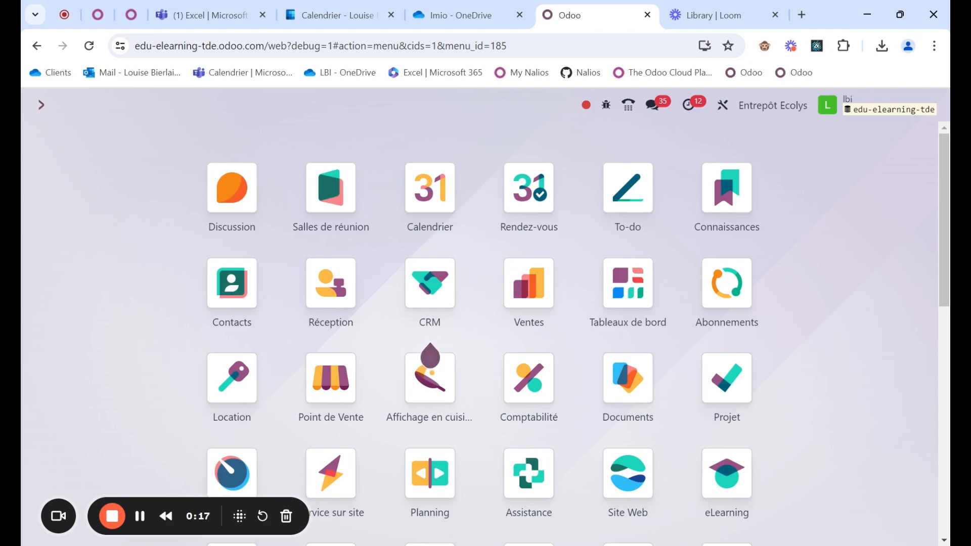
Open the email templates list (Modèles d'email) and search it for "devis"
{"action": "type", "text": "mod"}
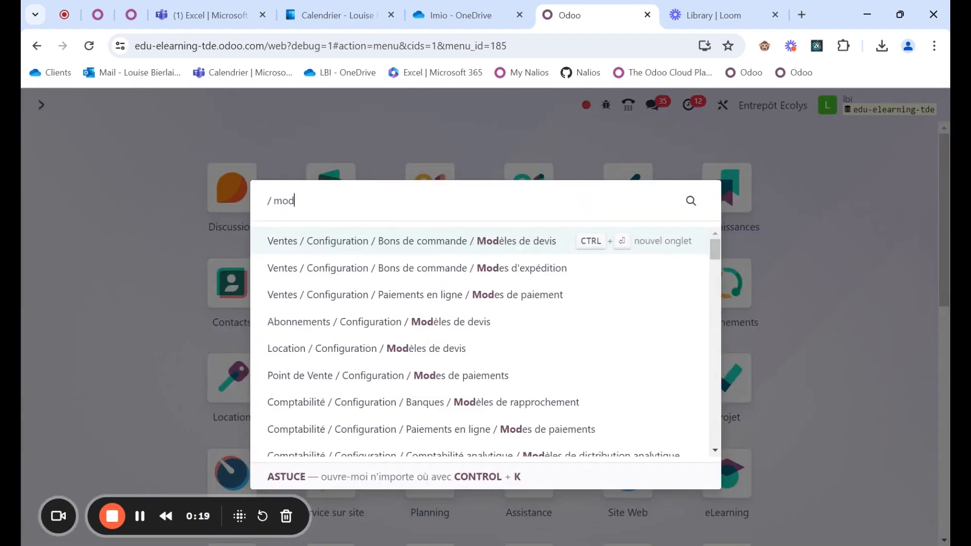
{"action": "type", "text": "èles d'e"}
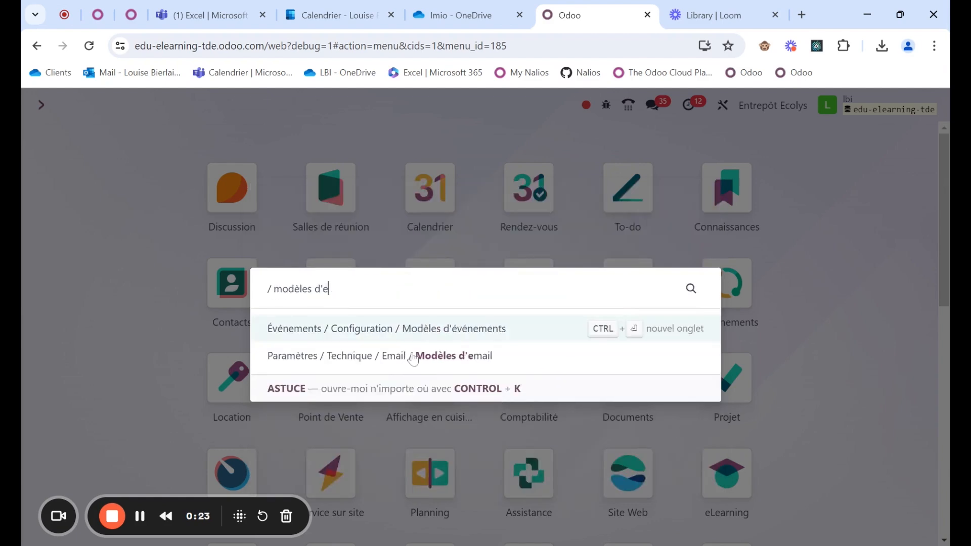
{"action": "left_click", "coordinate": [414, 359]}
{"action": "type", "text": "devis"}
{"action": "key", "text": "Return"}
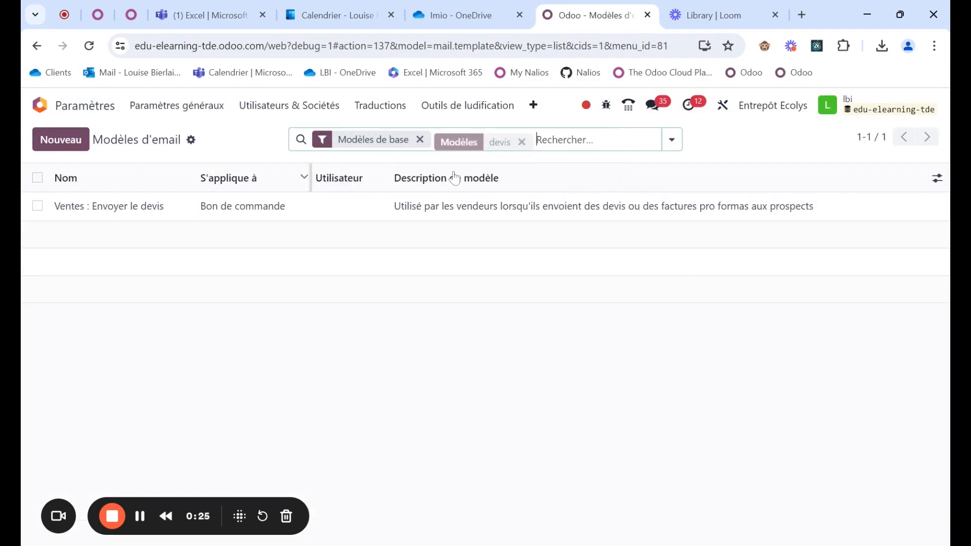
Open the template "Ventes : Envoyer le devis" and review the dynamic reports available in its settings
{"action": "left_click", "coordinate": [135, 218]}
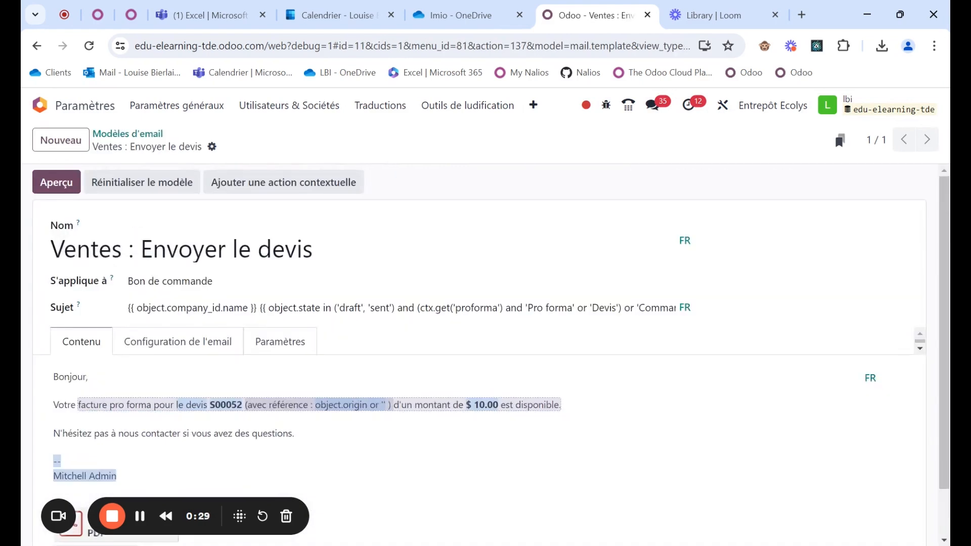
{"action": "left_click", "coordinate": [272, 355]}
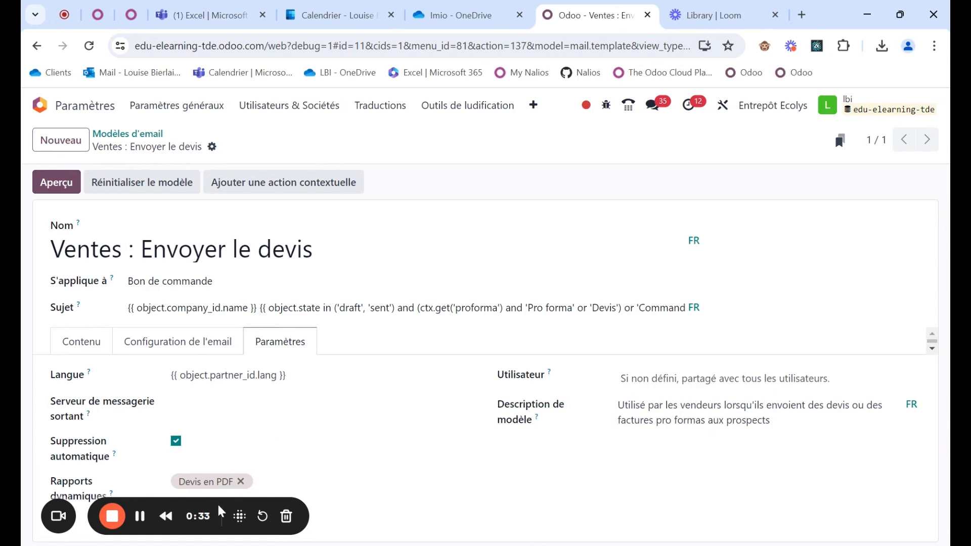
{"action": "left_click_drag", "start_coordinate": [235, 516], "coordinate": [592, 512]}
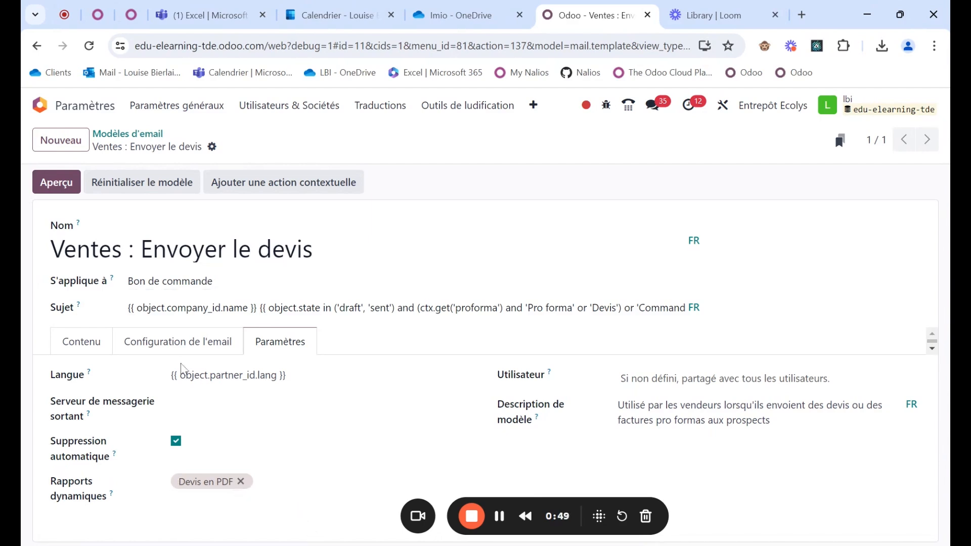
{"action": "left_click", "coordinate": [303, 483]}
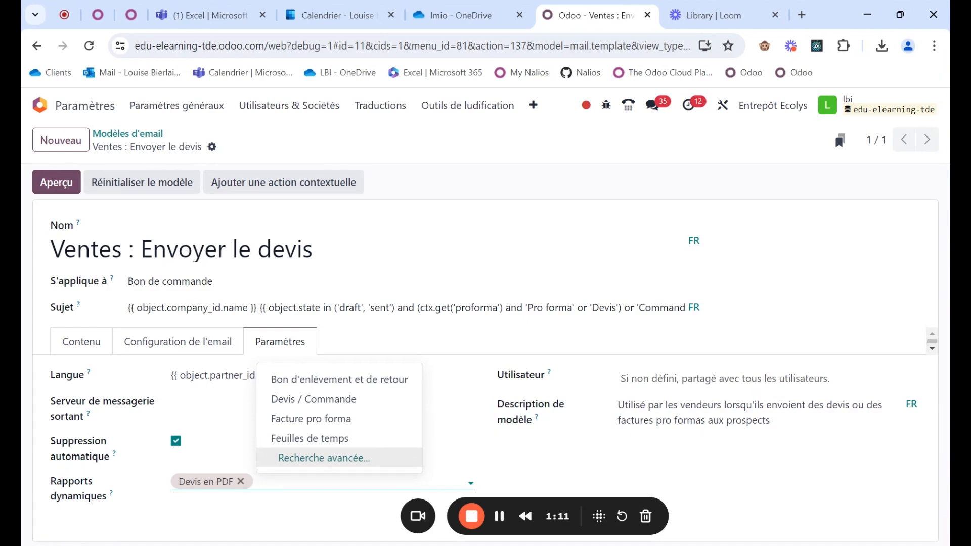
{"action": "left_click", "coordinate": [322, 458]}
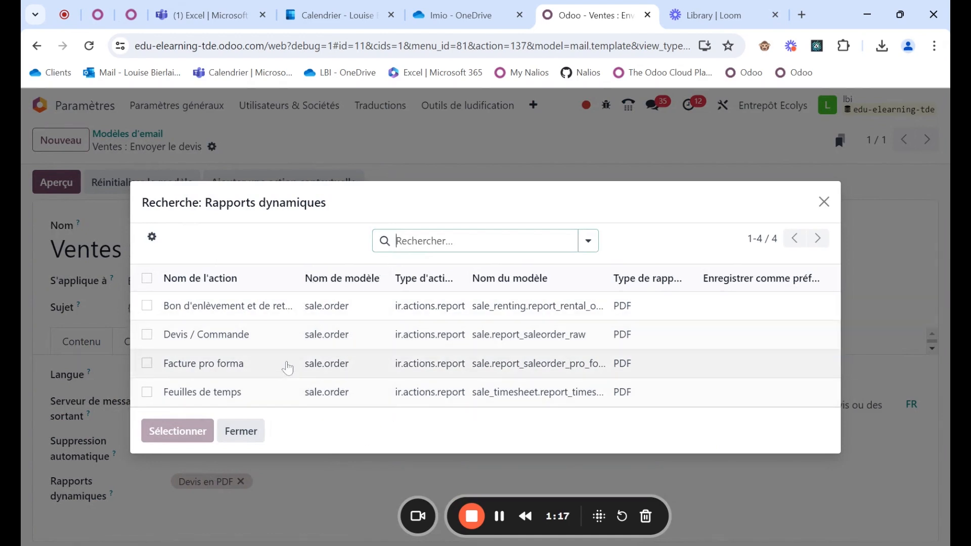
{"action": "left_click", "coordinate": [824, 202]}
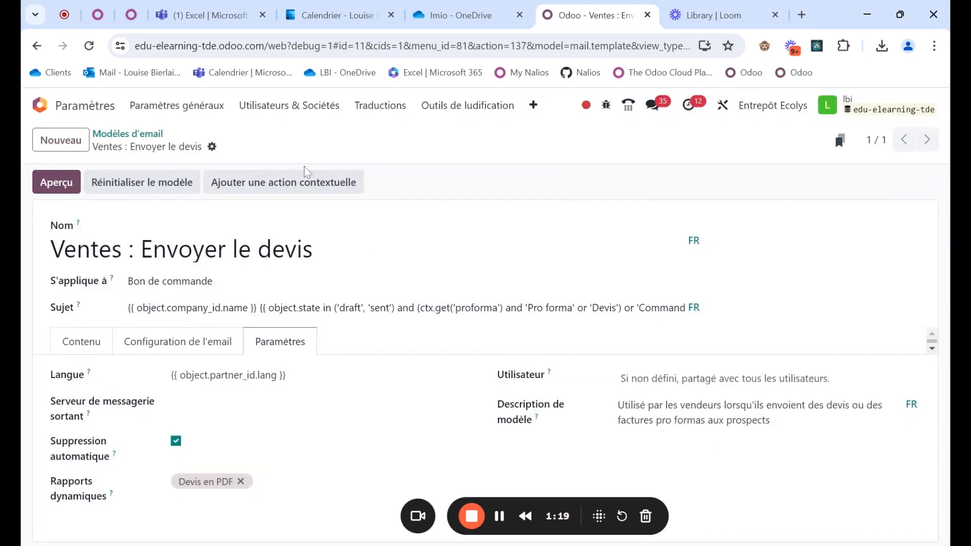
Return to the email templates list and replace the "devis" search with "event"
{"action": "left_click", "coordinate": [145, 136]}
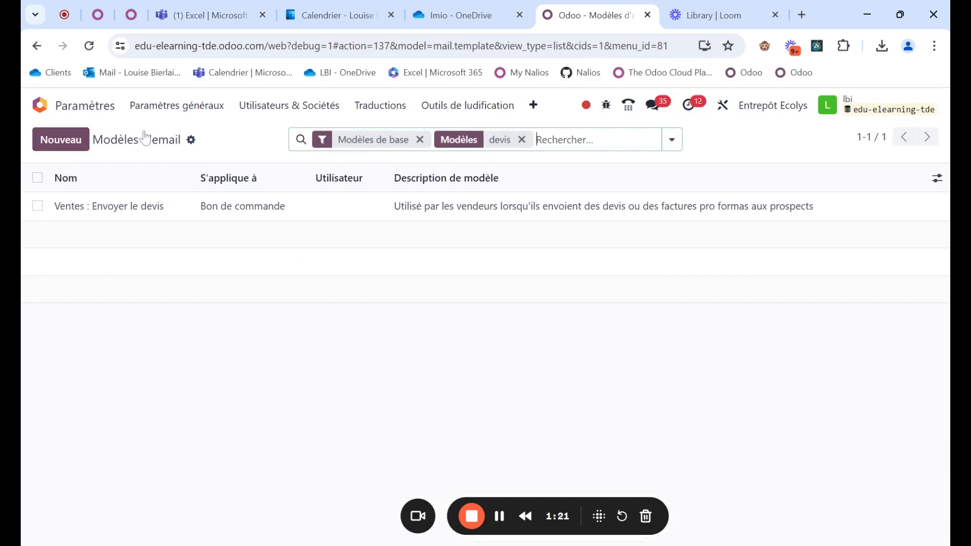
{"action": "left_click", "coordinate": [520, 140]}
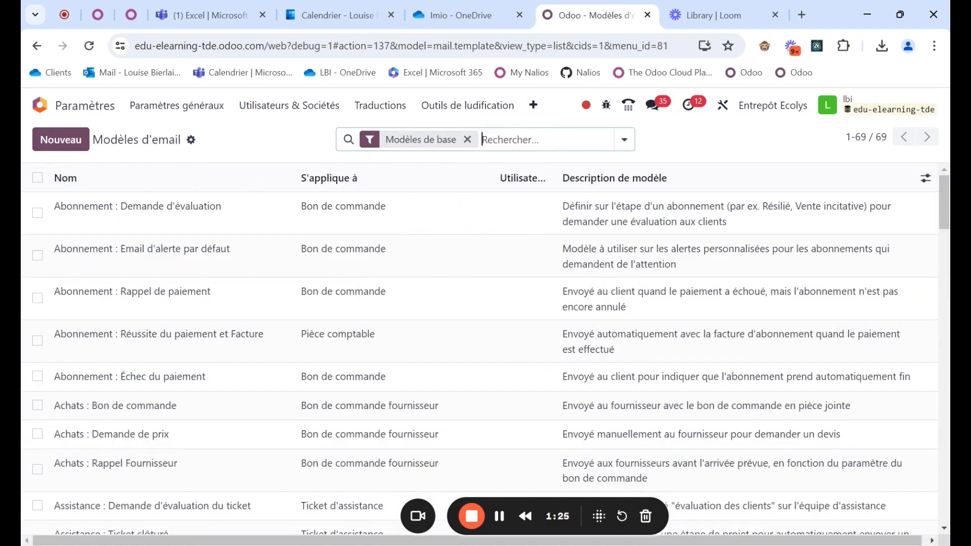
{"action": "type", "text": "event"}
{"action": "key", "text": "Return"}
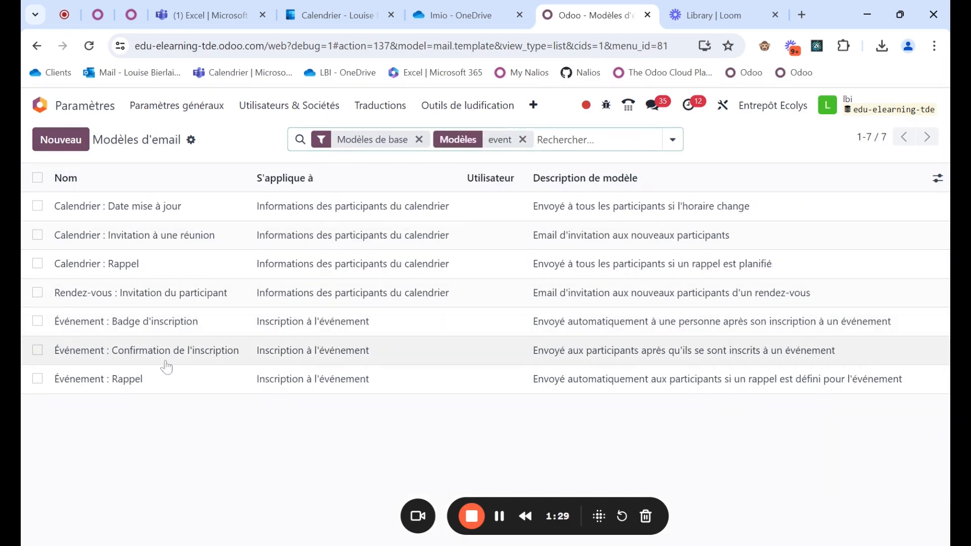
Open the template "Événement : Badge d'inscription" and review the dynamic reports available for it
{"action": "left_click", "coordinate": [186, 323]}
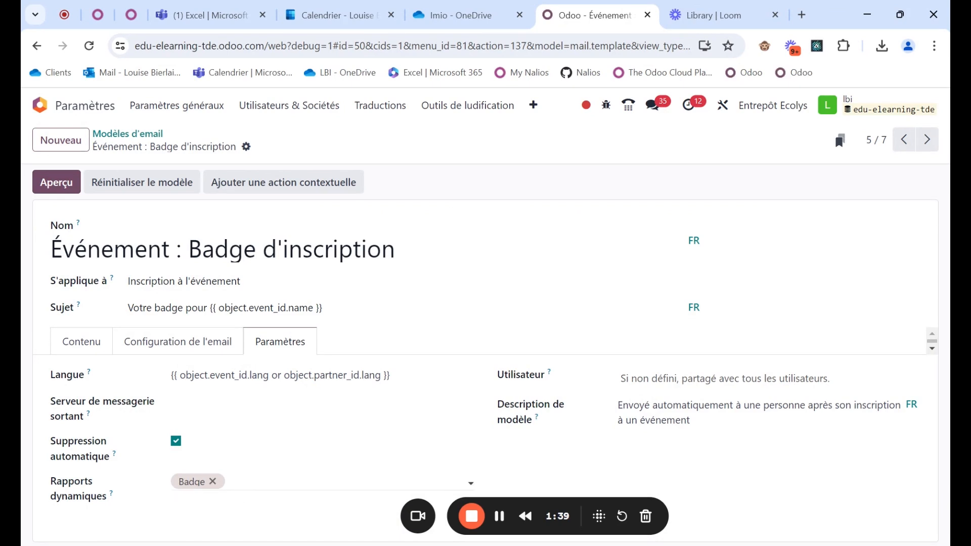
{"action": "left_click", "coordinate": [230, 483]}
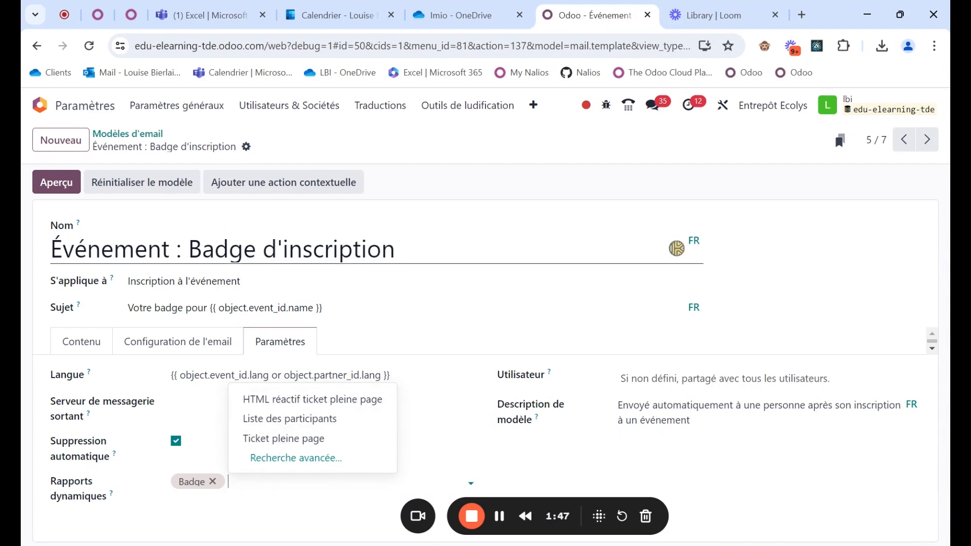
{"action": "left_click", "coordinate": [286, 460]}
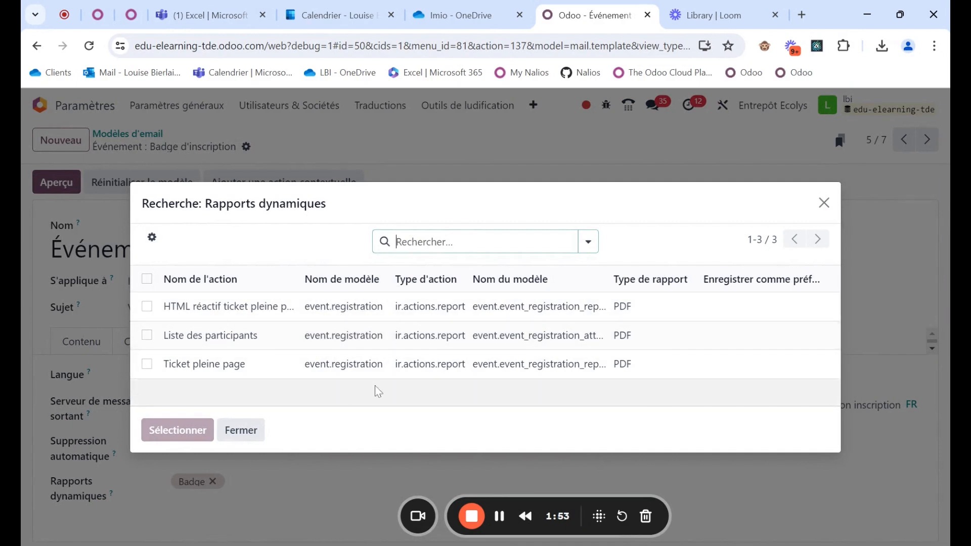
{"action": "left_click", "coordinate": [824, 203]}
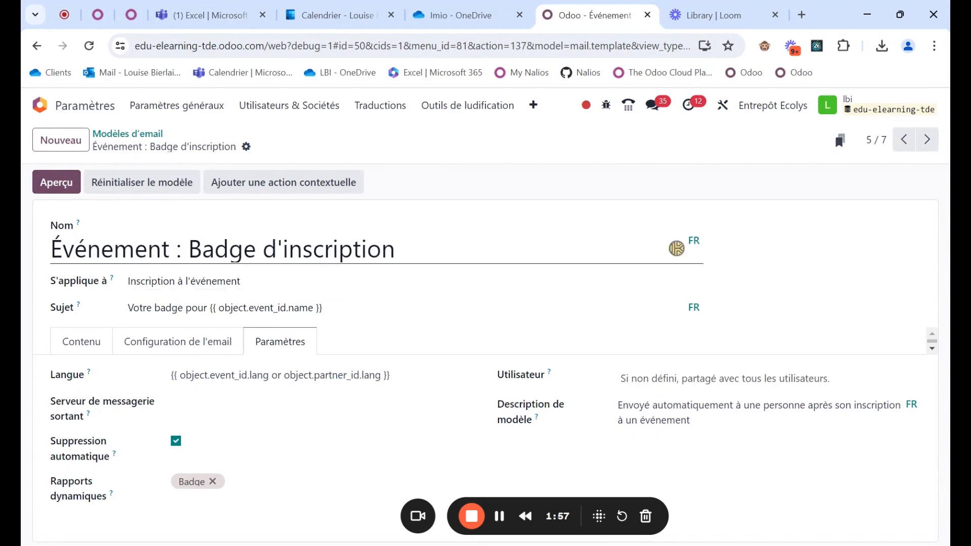
Try adding the "Ticket pleine page" report to the badge template's dynamic reports and remove it again
{"action": "left_click", "coordinate": [257, 488]}
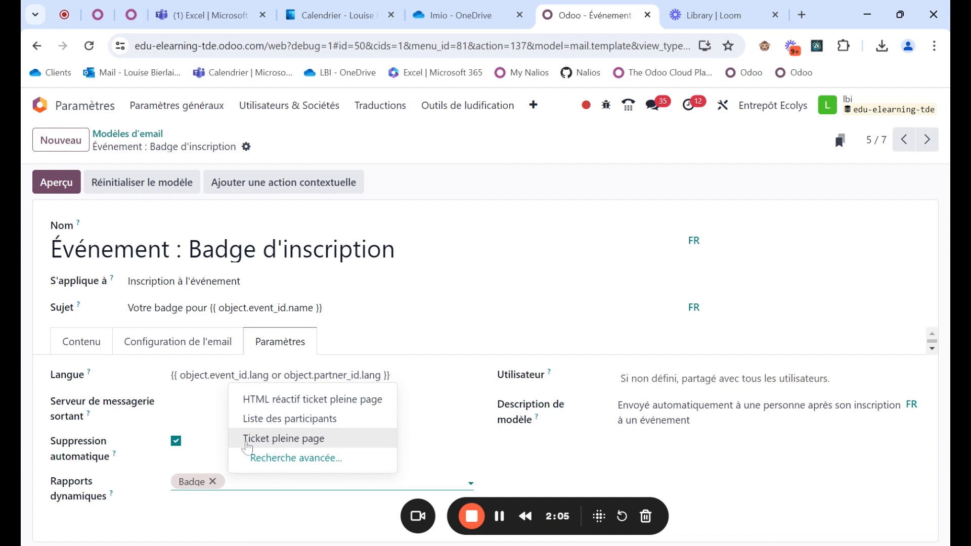
{"action": "left_click", "coordinate": [298, 482]}
{"action": "left_click", "coordinate": [298, 482]}
{"action": "left_click", "coordinate": [288, 443]}
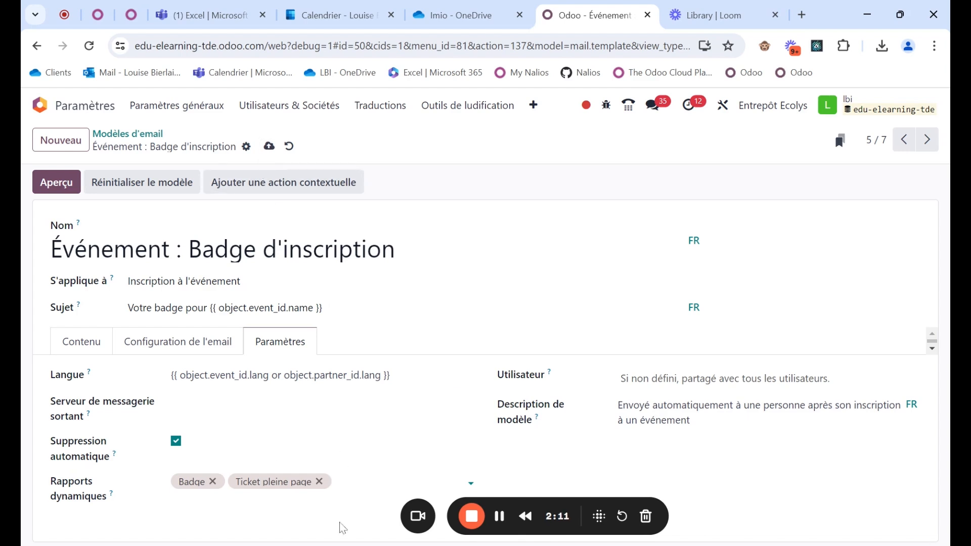
{"action": "left_click", "coordinate": [322, 486]}
{"action": "left_click", "coordinate": [317, 482]}
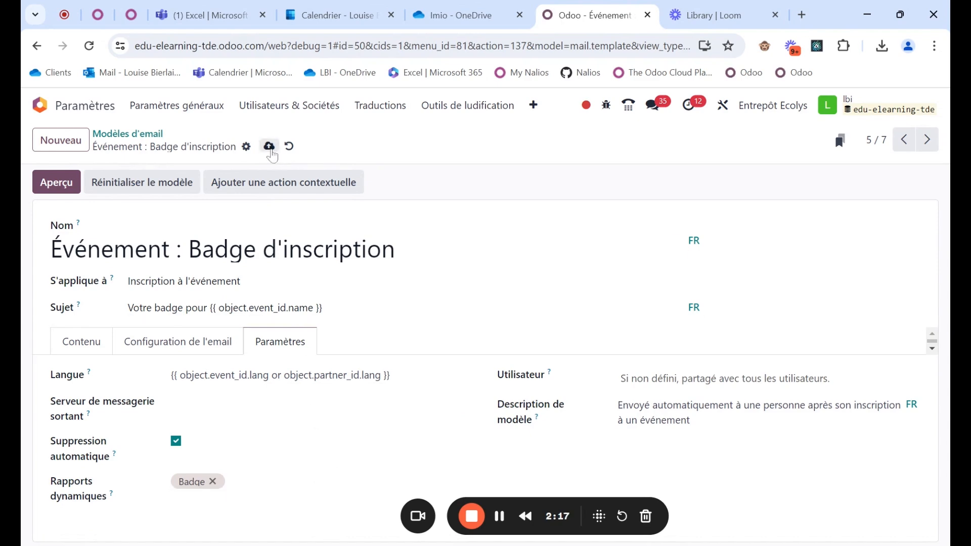
Go back to the email templates list and search for "devis" in place of "event"
{"action": "left_click", "coordinate": [161, 134]}
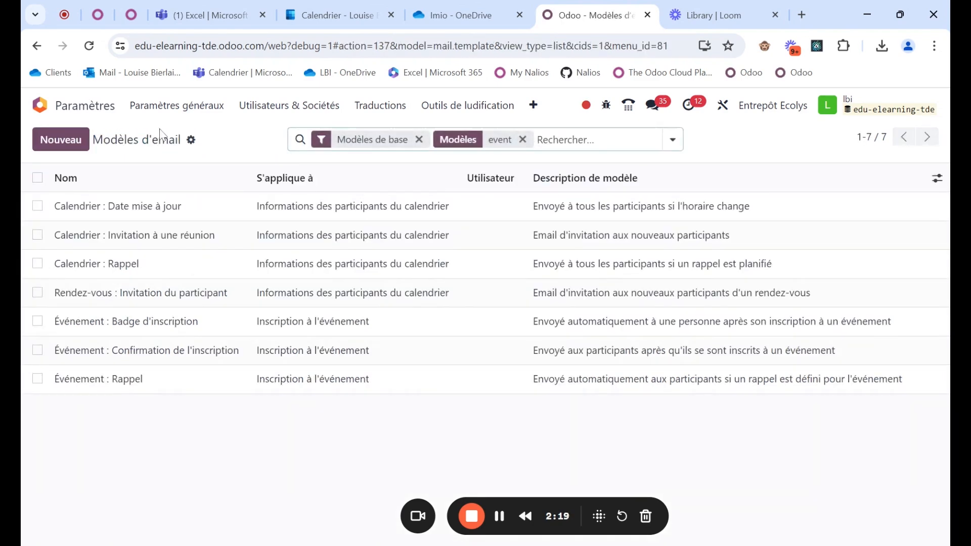
{"action": "key", "text": "BackSpace"}
{"action": "type", "text": "devis"}
{"action": "key", "text": "Return"}
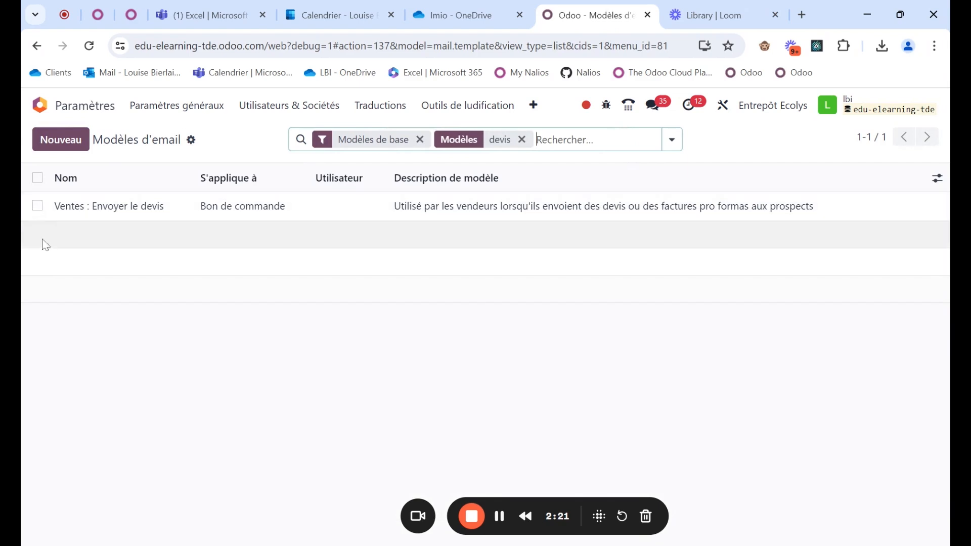
Compare the static attachment in the content of "Ventes : Envoyer le devis" with the dynamic report in its settings
{"action": "left_click", "coordinate": [181, 207]}
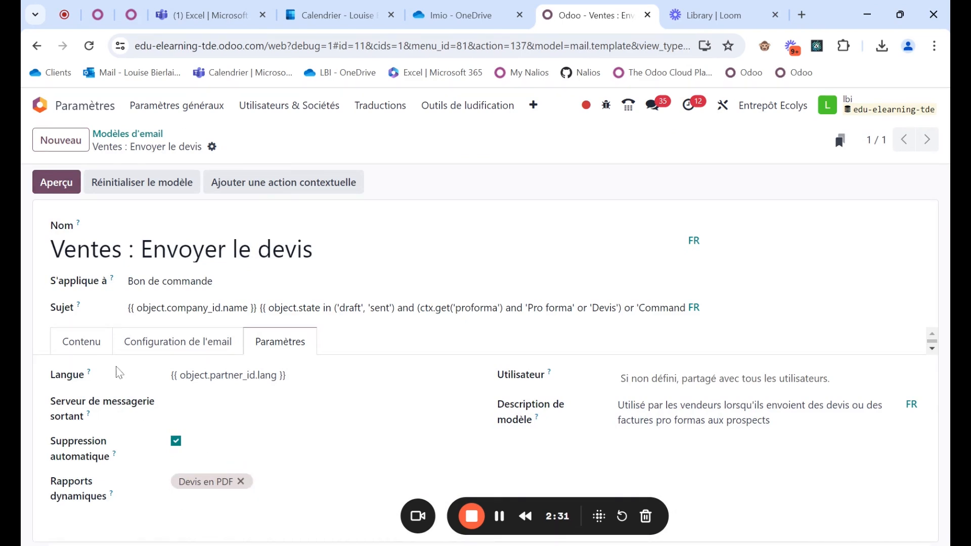
{"action": "left_click", "coordinate": [95, 353]}
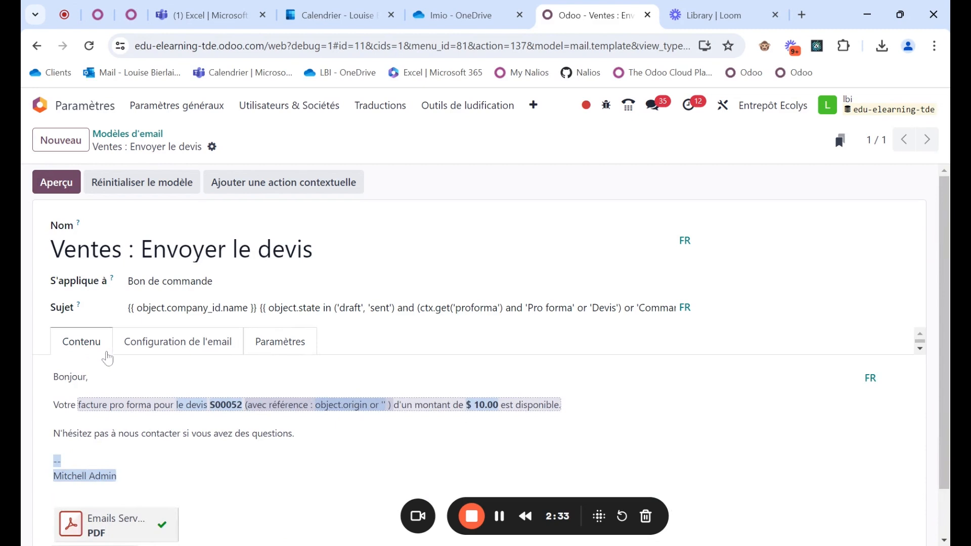
{"action": "scroll", "coordinate": [485, 354], "scroll_direction": "down", "scroll_amount": 1}
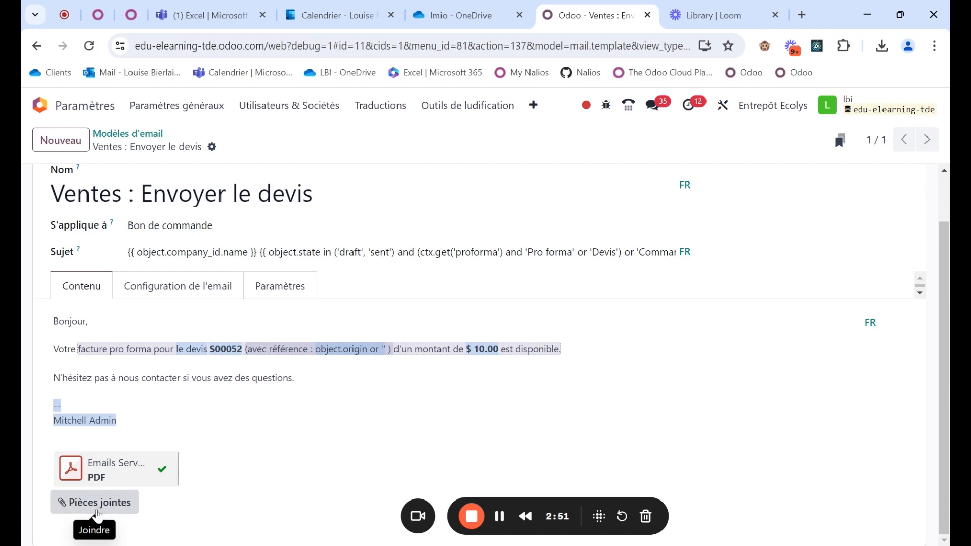
{"action": "scroll", "coordinate": [162, 191], "scroll_direction": "up", "scroll_amount": 2}
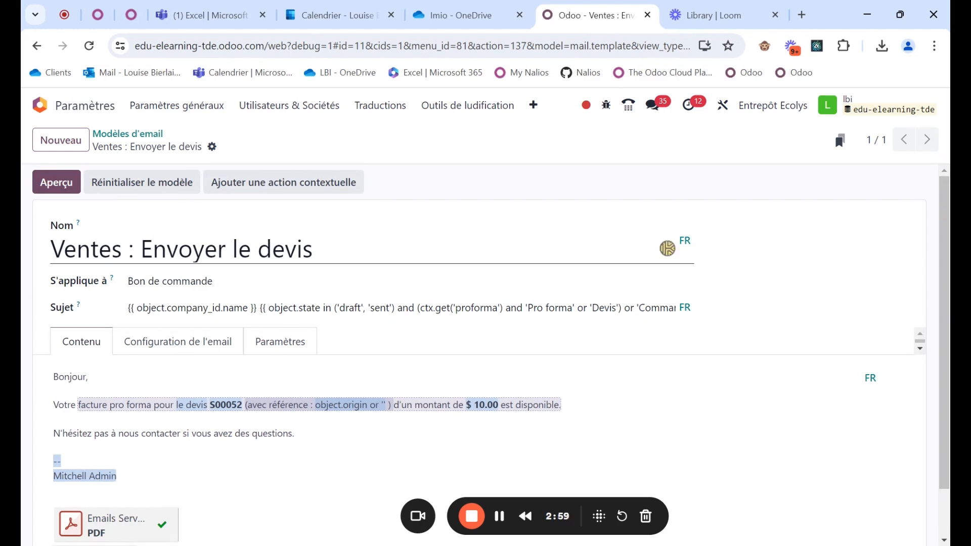
{"action": "left_click", "coordinate": [280, 343]}
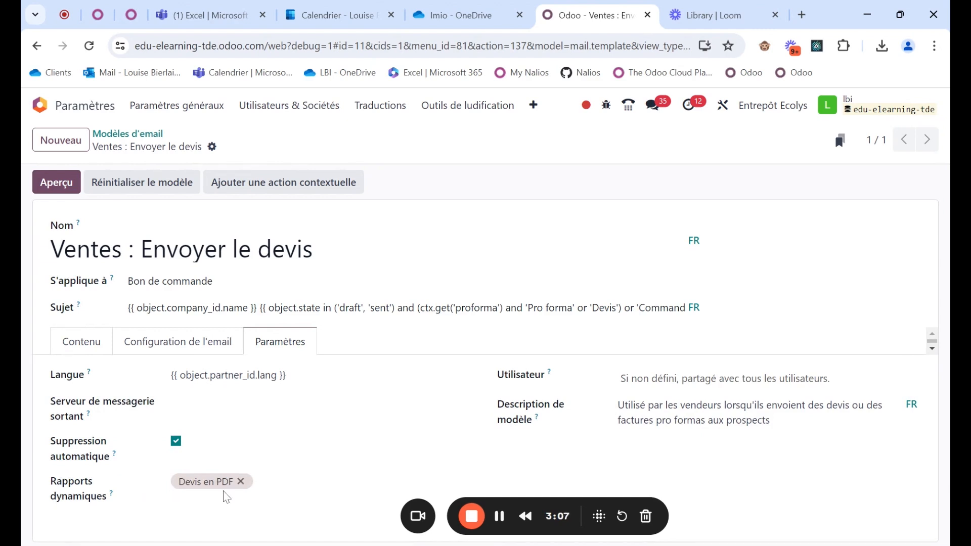
{"action": "left_click", "coordinate": [96, 348]}
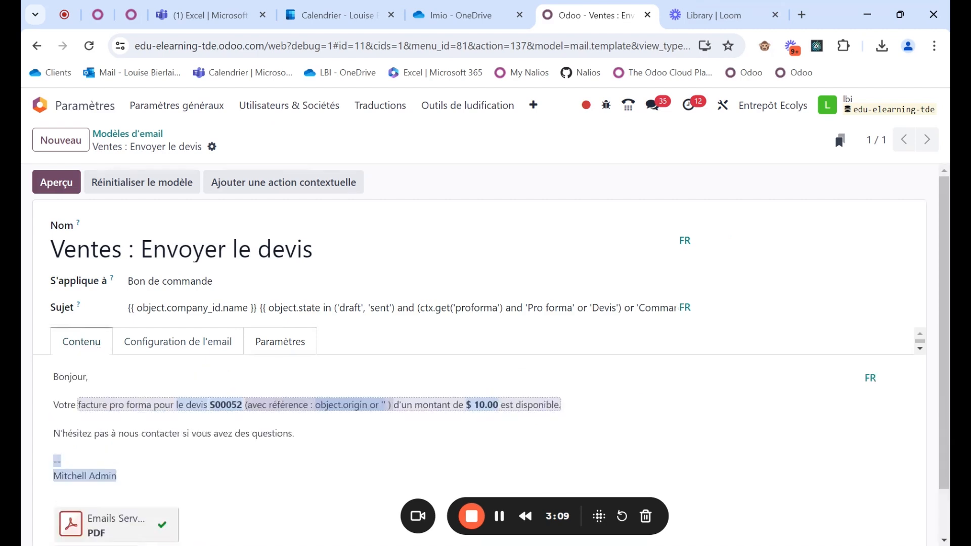
{"action": "scroll", "coordinate": [101, 350], "scroll_direction": "down", "scroll_amount": 1}
{"action": "scroll", "coordinate": [127, 455], "scroll_direction": "up", "scroll_amount": 1}
{"action": "left_click", "coordinate": [133, 132]}
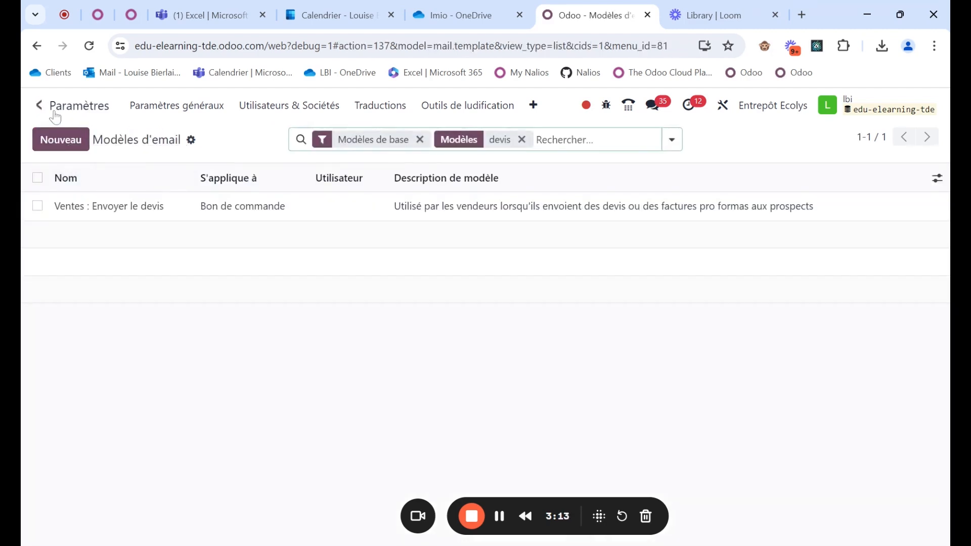
Switch to the Ventes app and start a new quotation
{"action": "left_click", "coordinate": [53, 116]}
{"action": "type", "text": "vent"}
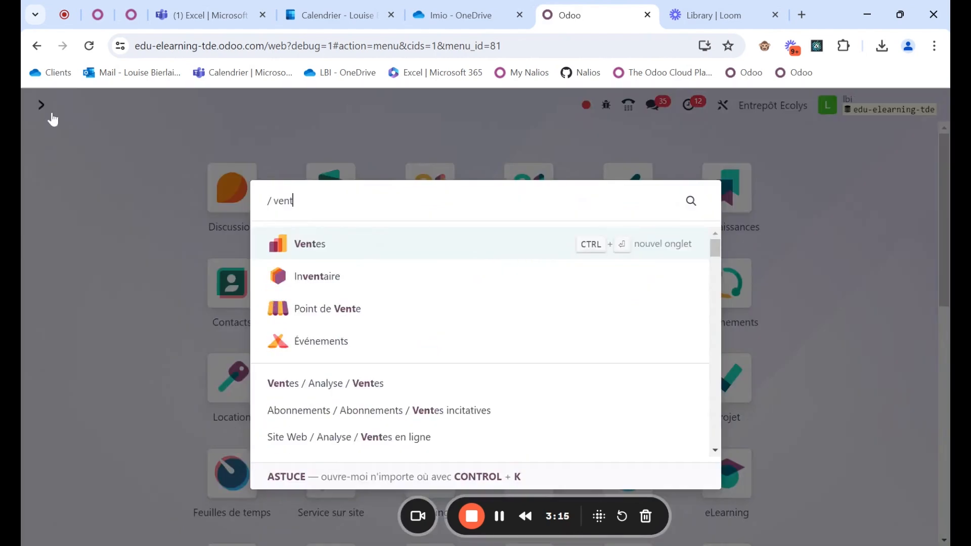
{"action": "key", "text": "Return"}
{"action": "left_click", "coordinate": [60, 140]}
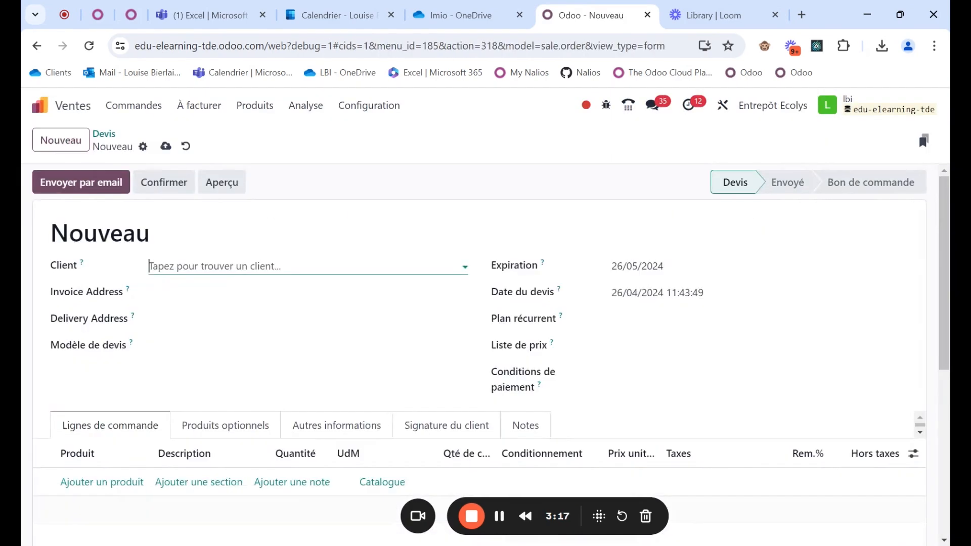
Set the quotation's customer, add the product Collagène Marin as an order line, and save the quotation
{"action": "left_click", "coordinate": [188, 330]}
{"action": "left_click", "coordinate": [96, 488]}
{"action": "left_click", "coordinate": [144, 488]}
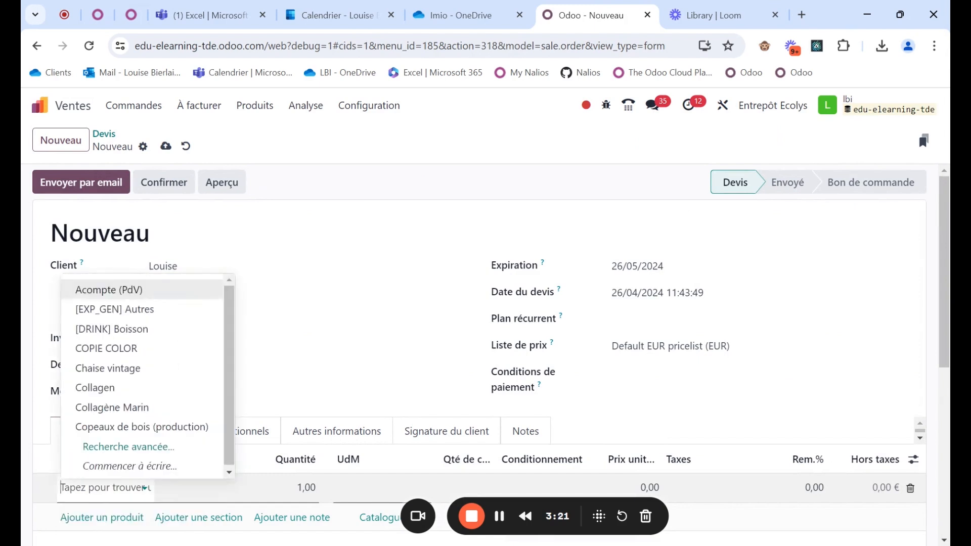
{"action": "left_click", "coordinate": [126, 407]}
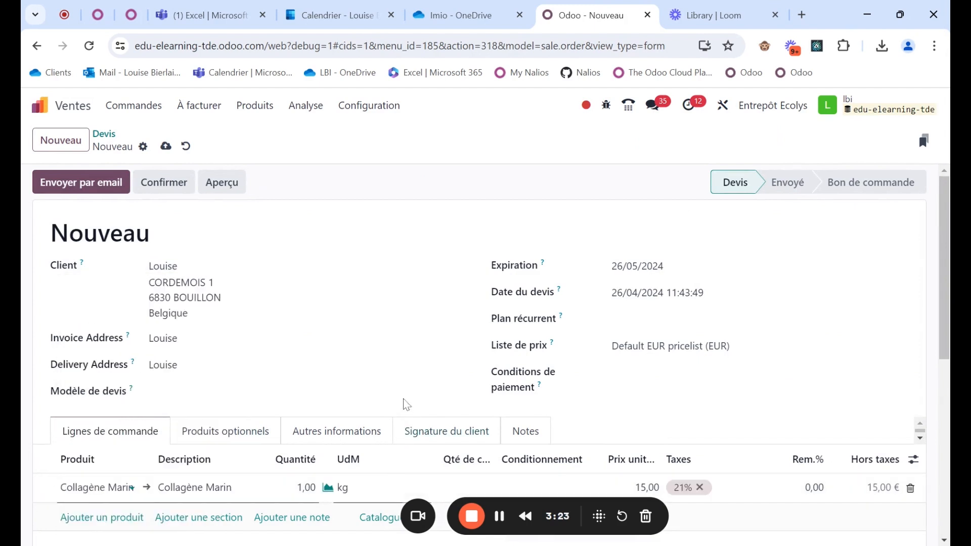
{"action": "left_click", "coordinate": [166, 147]}
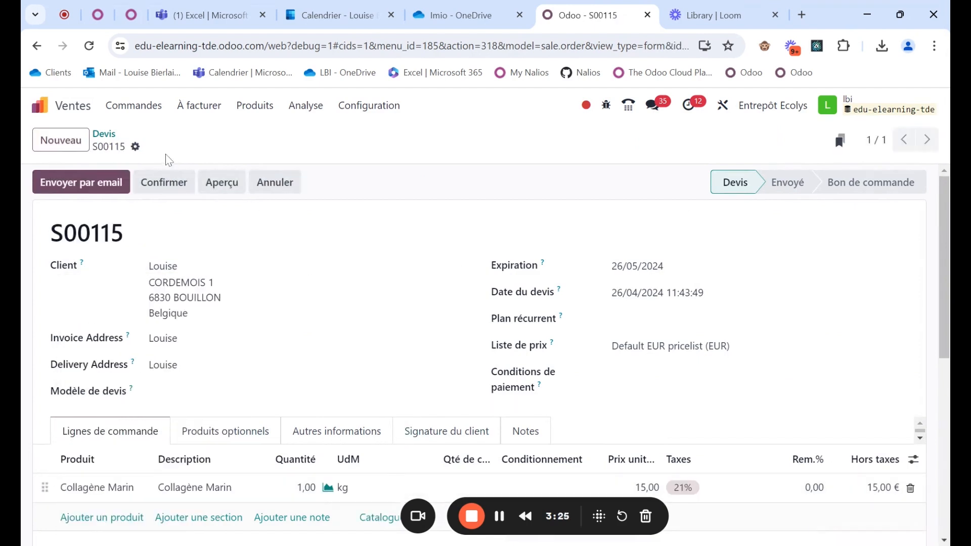
Open the email composer for the saved quotation and review the template-generated message text
{"action": "left_click", "coordinate": [86, 184]}
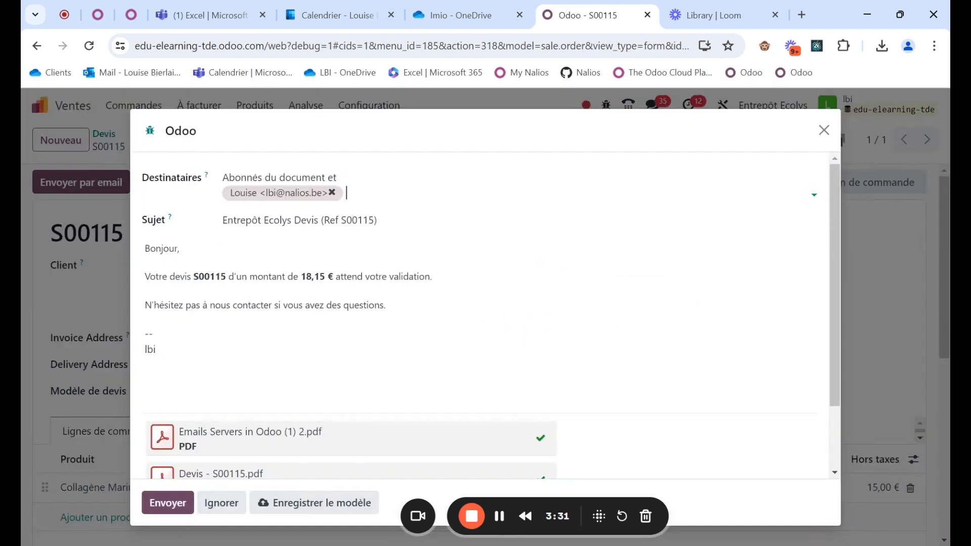
{"action": "left_click_drag", "start_coordinate": [145, 248], "coordinate": [493, 313]}
{"action": "left_click", "coordinate": [493, 314]}
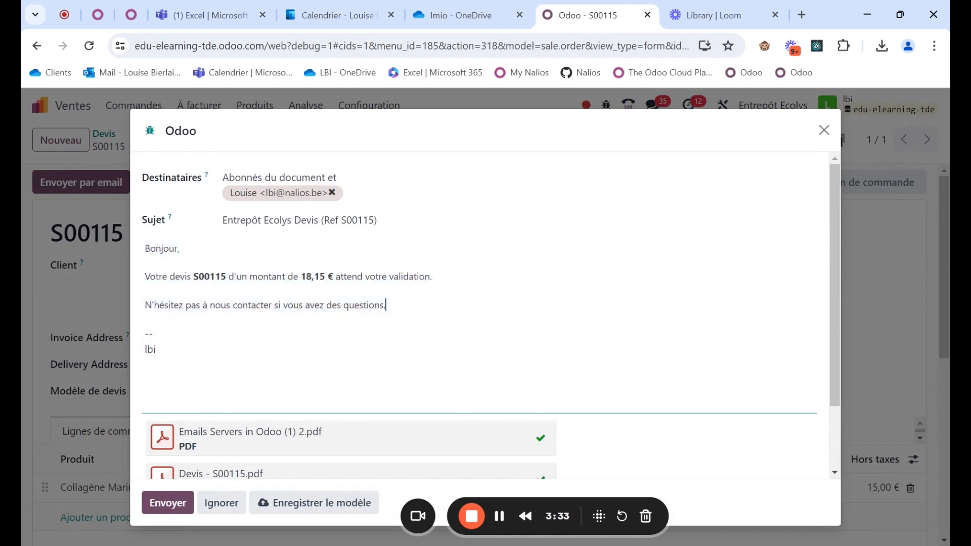
Download the dynamically generated quotation PDF from the email composer's attachments and open it
{"action": "scroll", "coordinate": [261, 402], "scroll_direction": "down", "scroll_amount": 2}
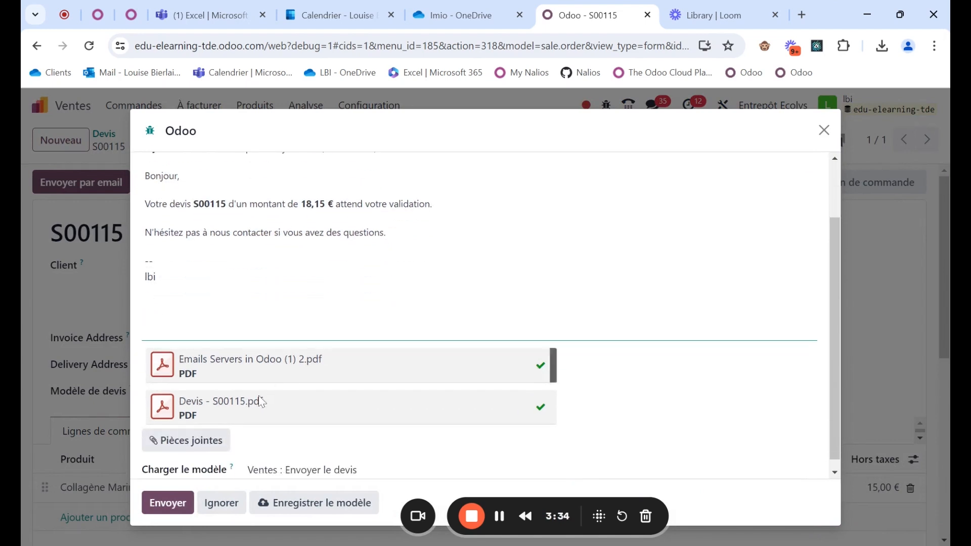
{"action": "left_click", "coordinate": [183, 410]}
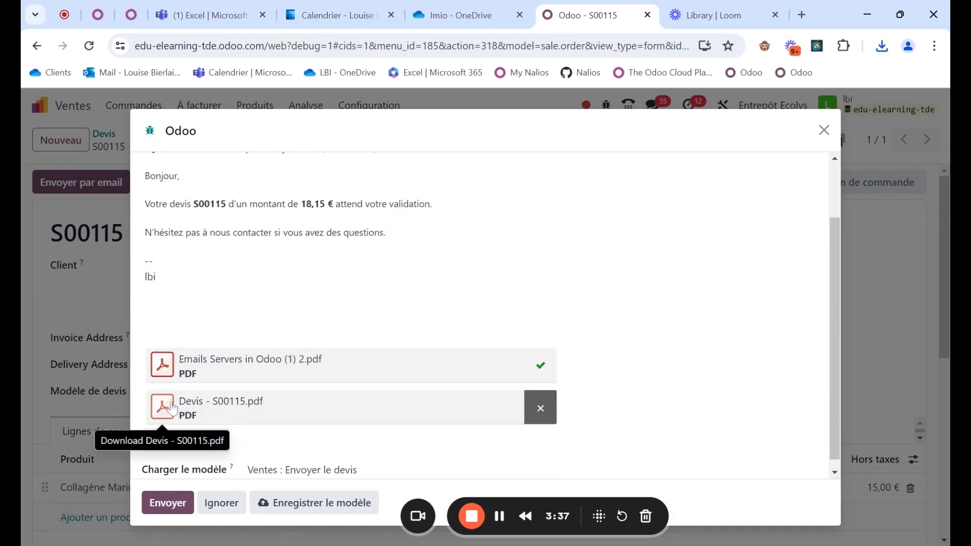
{"action": "left_click", "coordinate": [726, 91]}
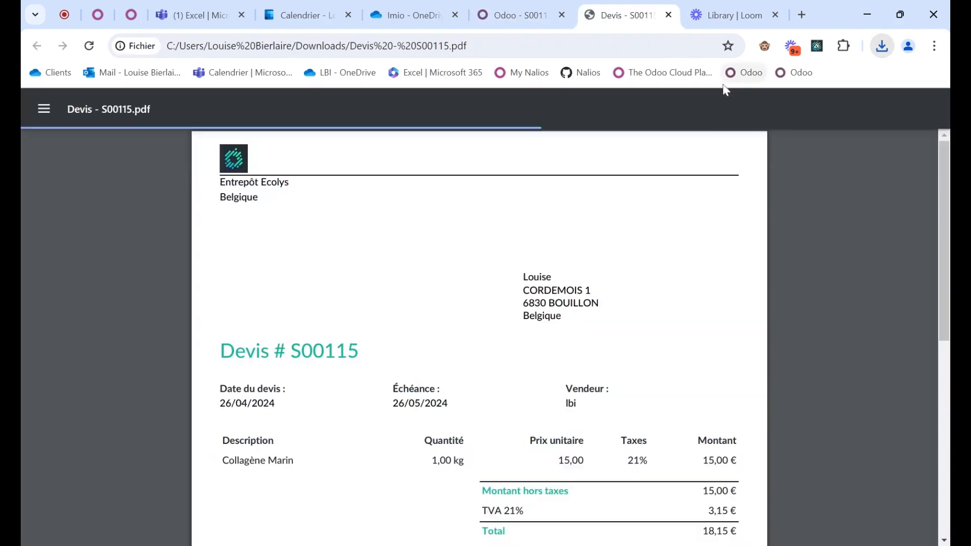
Examine the quotation number, customer address, product line and amount in the generated quotation PDF
{"action": "scroll", "coordinate": [479, 334], "scroll_direction": "down", "scroll_amount": 1}
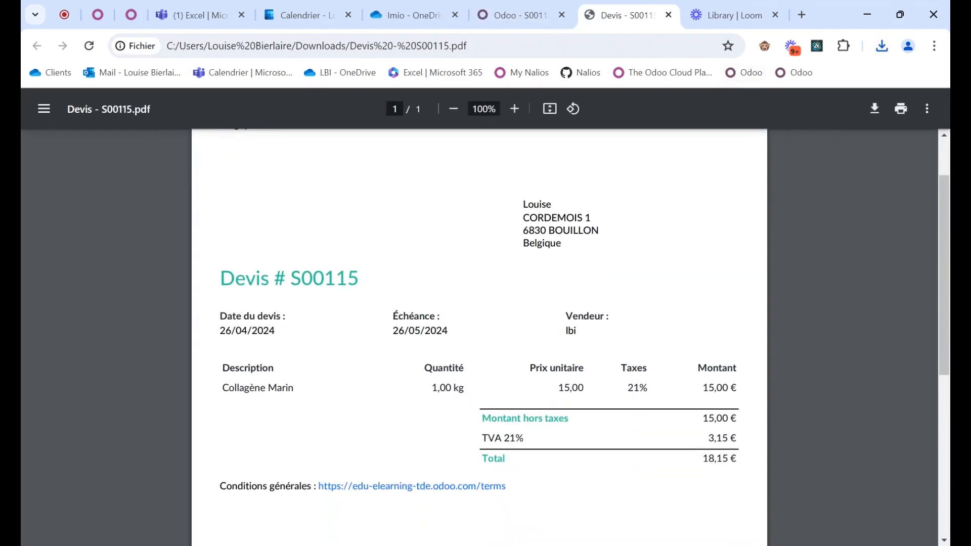
{"action": "left_click_drag", "start_coordinate": [290, 278], "coordinate": [358, 279]}
{"action": "left_click", "coordinate": [475, 256]}
{"action": "left_click_drag", "start_coordinate": [514, 203], "coordinate": [573, 231]}
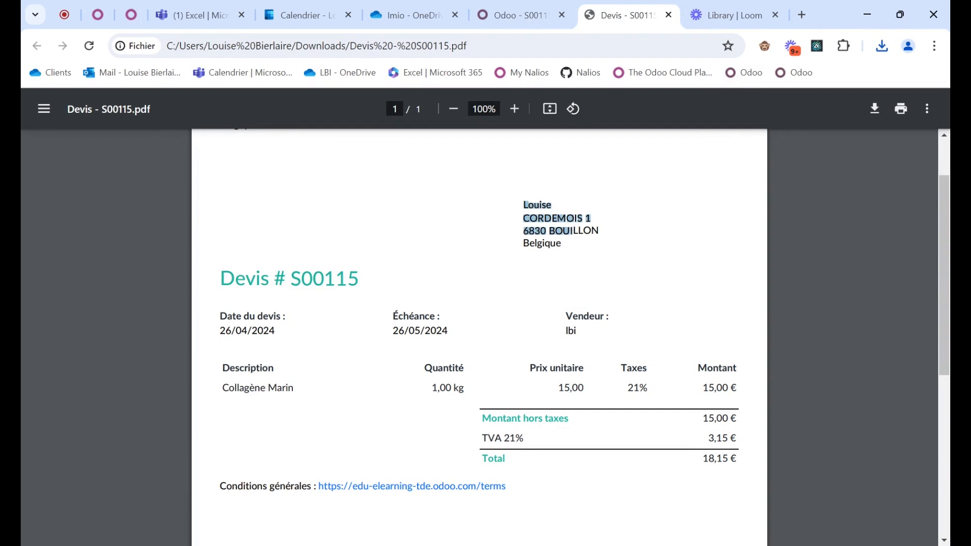
{"action": "scroll", "coordinate": [353, 256], "scroll_direction": "down", "scroll_amount": 1}
{"action": "left_click", "coordinate": [353, 256]}
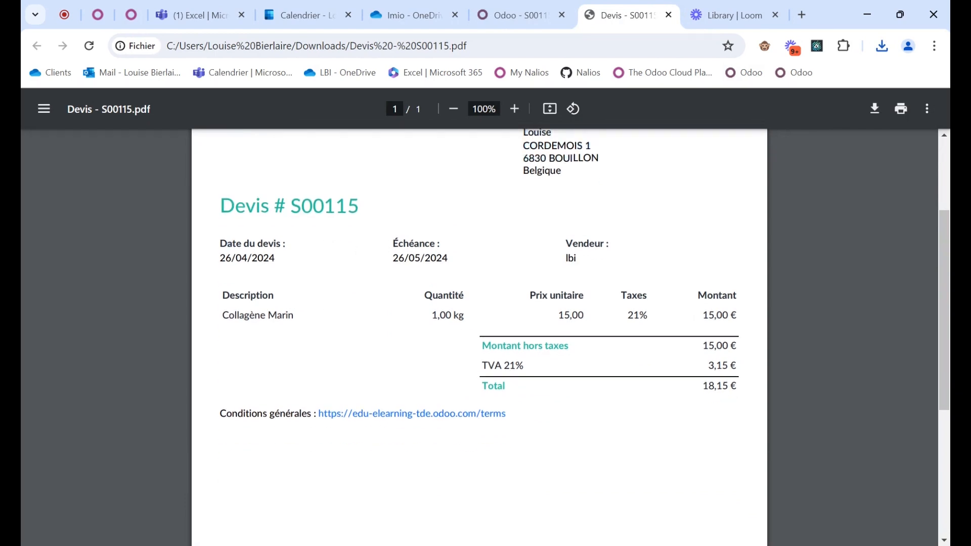
{"action": "left_click_drag", "start_coordinate": [222, 316], "coordinate": [293, 316]}
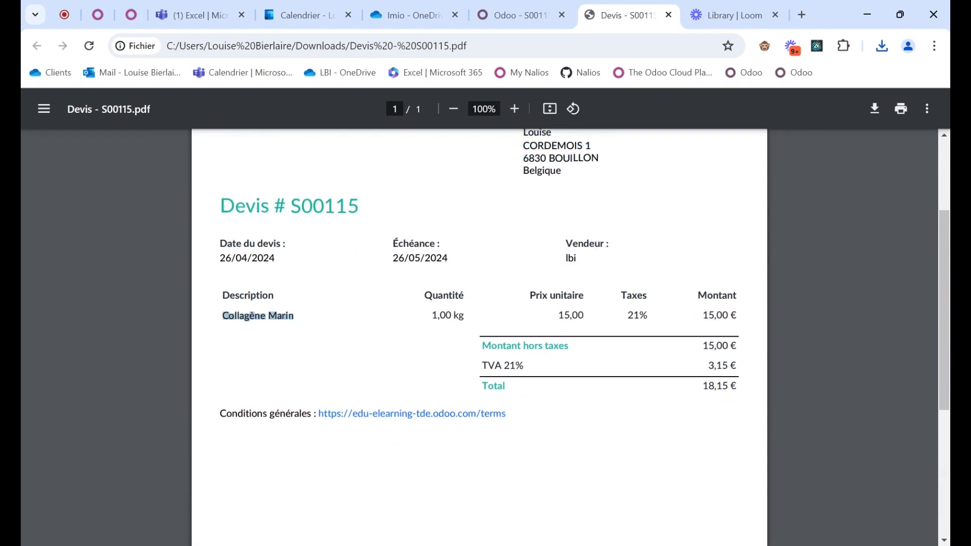
{"action": "left_click_drag", "start_coordinate": [702, 316], "coordinate": [737, 316]}
{"action": "scroll", "coordinate": [381, 292], "scroll_direction": "up", "scroll_amount": 2}
Return to the email composer, attach NUT1.png to the message, and send the quotation email
{"action": "left_click", "coordinate": [524, 15]}
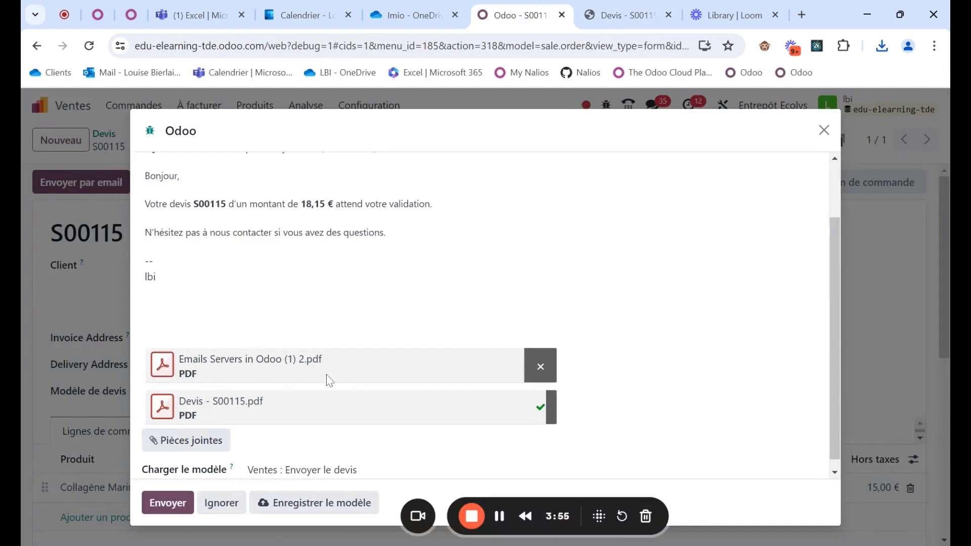
{"action": "scroll", "coordinate": [191, 373], "scroll_direction": "up", "scroll_amount": 2}
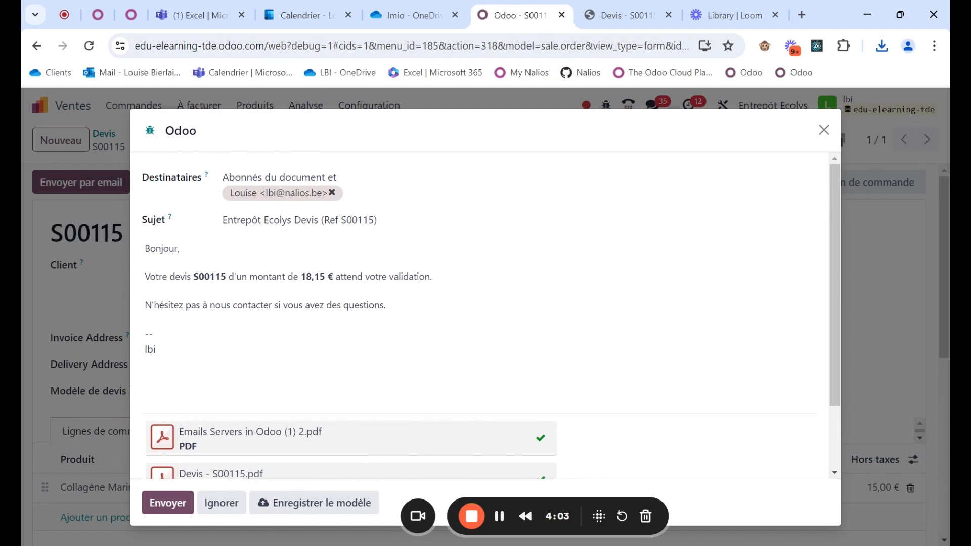
{"action": "scroll", "coordinate": [201, 405], "scroll_direction": "down", "scroll_amount": 2}
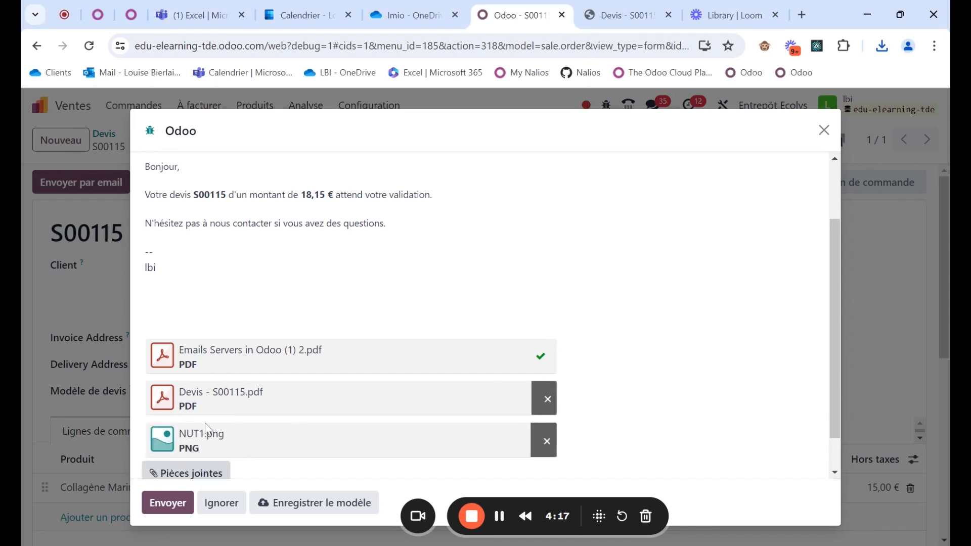
{"action": "scroll", "coordinate": [427, 388], "scroll_direction": "down", "scroll_amount": 1}
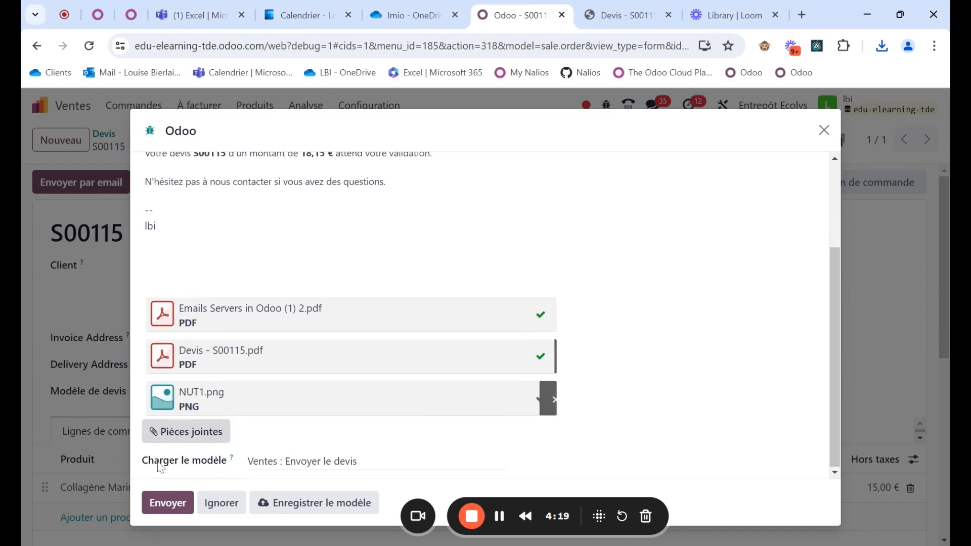
{"action": "left_click", "coordinate": [168, 500]}
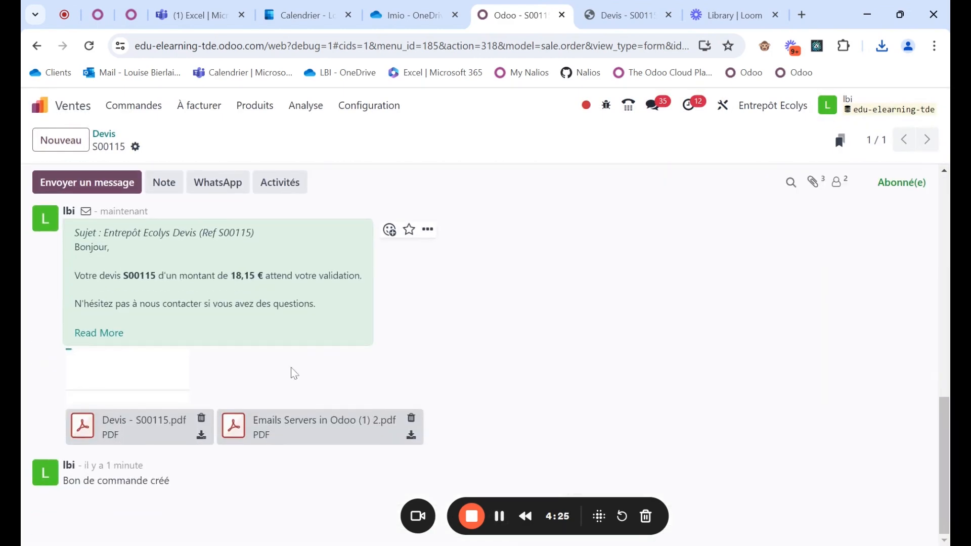
Review the sent email's recipient, message text and attachments in the quotation's message history
{"action": "scroll", "coordinate": [284, 372], "scroll_direction": "up", "scroll_amount": 2}
{"action": "left_click", "coordinate": [86, 286]}
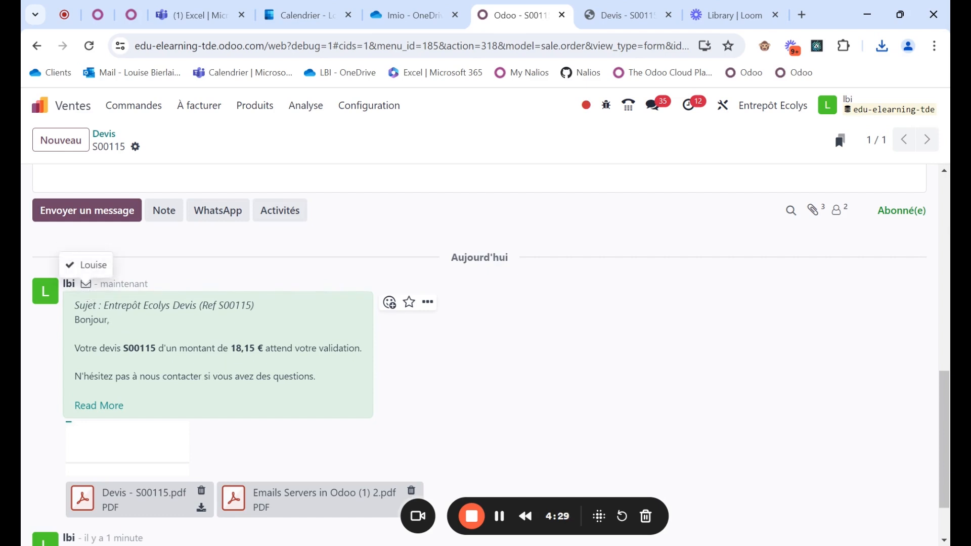
{"action": "left_click_drag", "start_coordinate": [79, 305], "coordinate": [317, 378]}
{"action": "scroll", "coordinate": [304, 384], "scroll_direction": "down", "scroll_amount": 2}
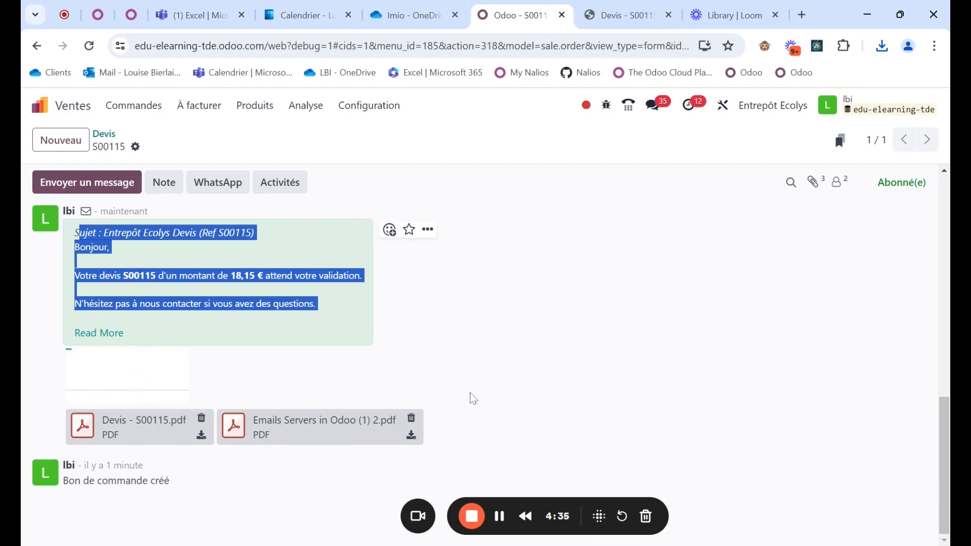
{"action": "left_click", "coordinate": [502, 384]}
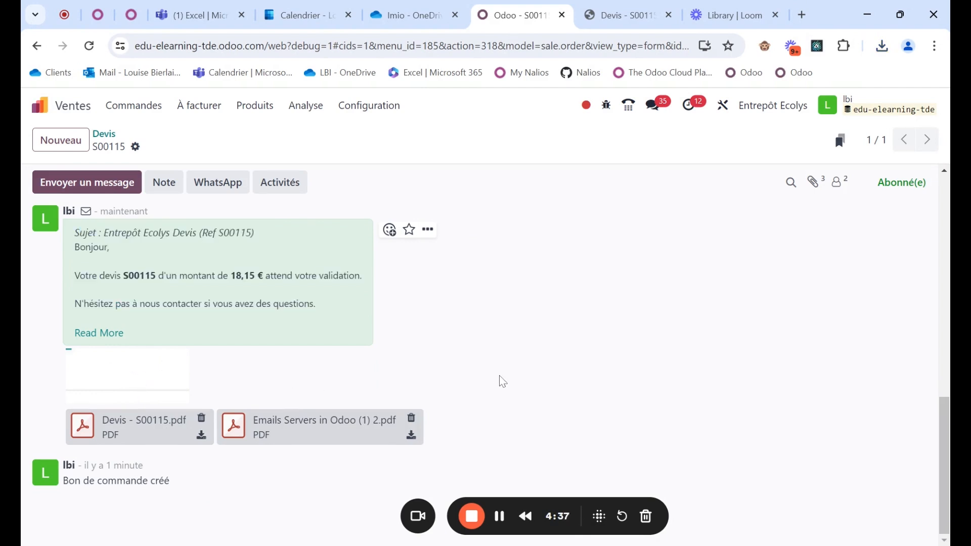
Check the quotation's status, and display the list of files attached to it
{"action": "scroll", "coordinate": [501, 380], "scroll_direction": "up", "scroll_amount": 5}
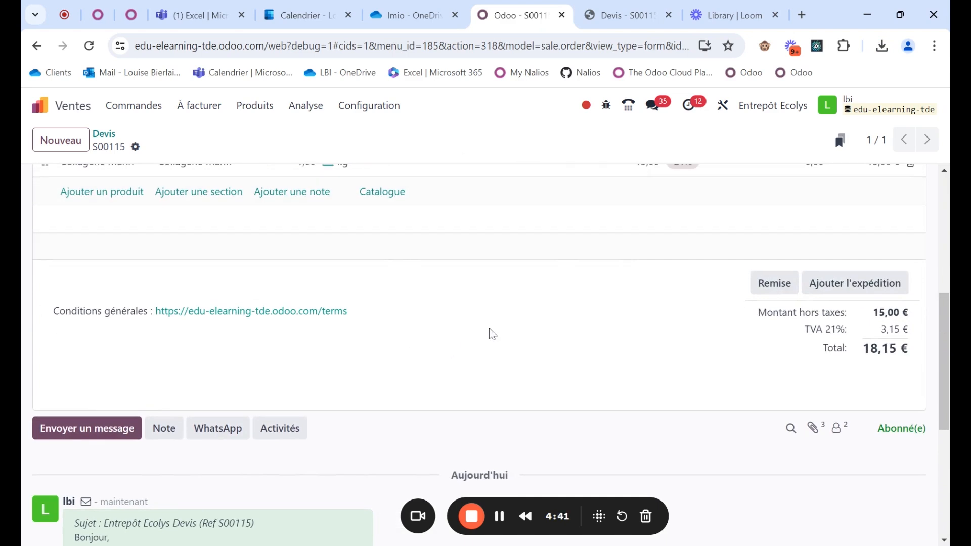
{"action": "scroll", "coordinate": [520, 341], "scroll_direction": "up", "scroll_amount": 5}
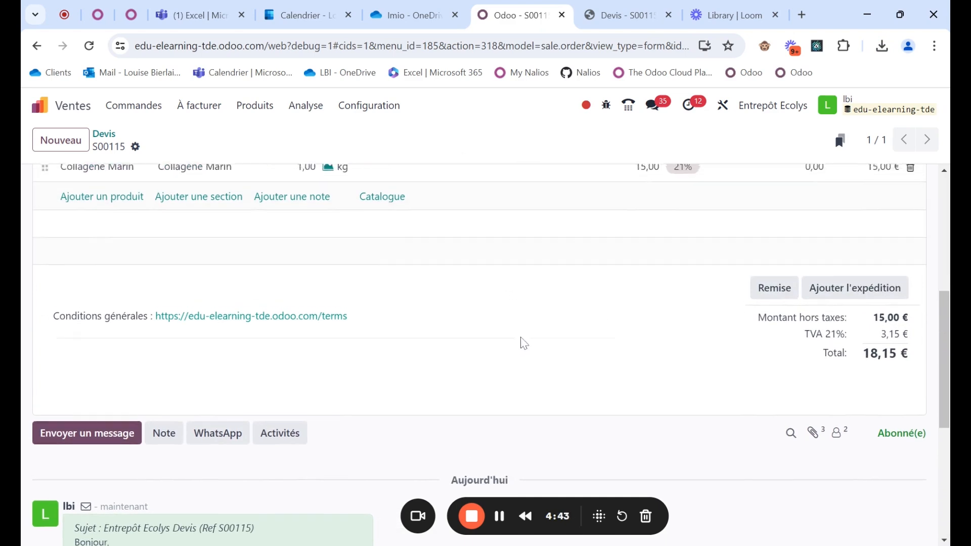
{"action": "scroll", "coordinate": [291, 175], "scroll_direction": "up", "scroll_amount": 1}
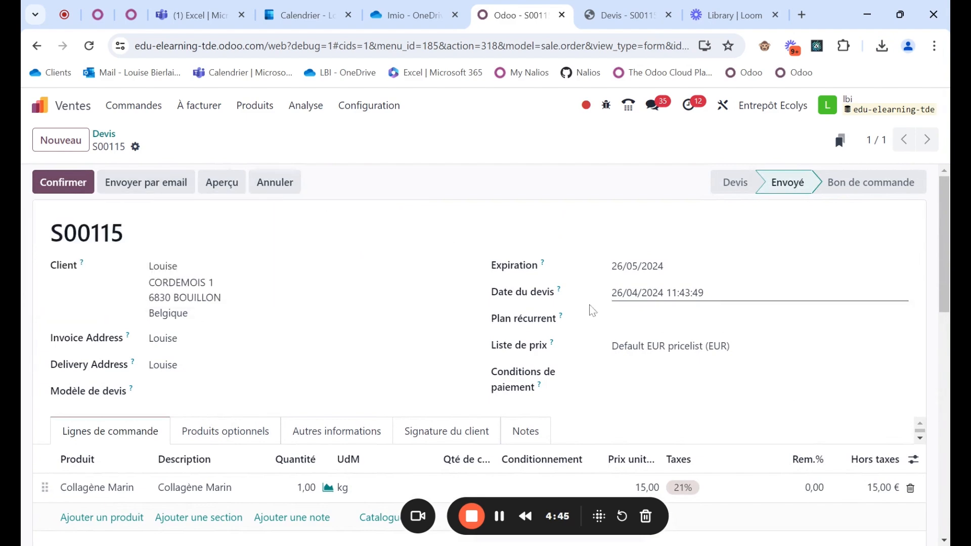
{"action": "scroll", "coordinate": [840, 402], "scroll_direction": "down", "scroll_amount": 2}
{"action": "scroll", "coordinate": [840, 402], "scroll_direction": "down", "scroll_amount": 5}
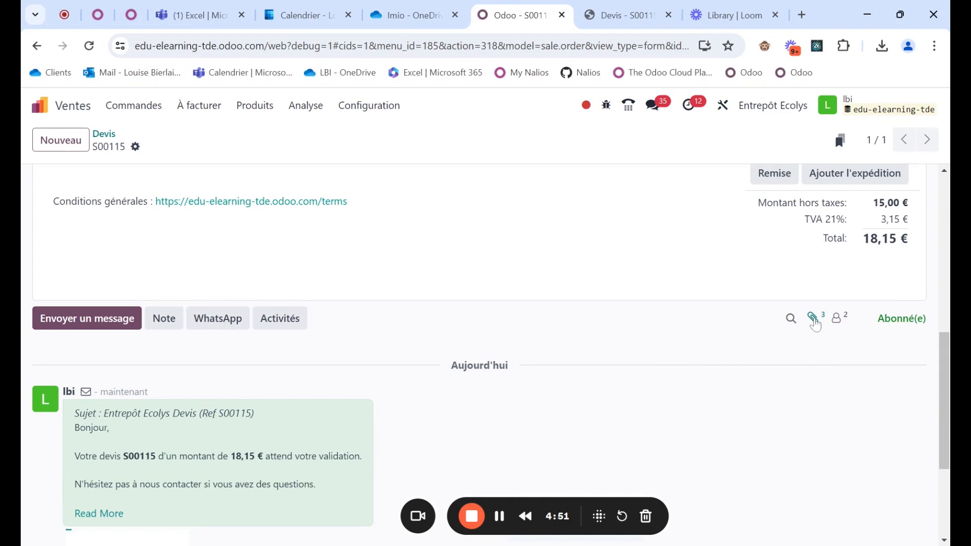
{"action": "left_click", "coordinate": [814, 319]}
{"action": "scroll", "coordinate": [245, 434], "scroll_direction": "down", "scroll_amount": 1}
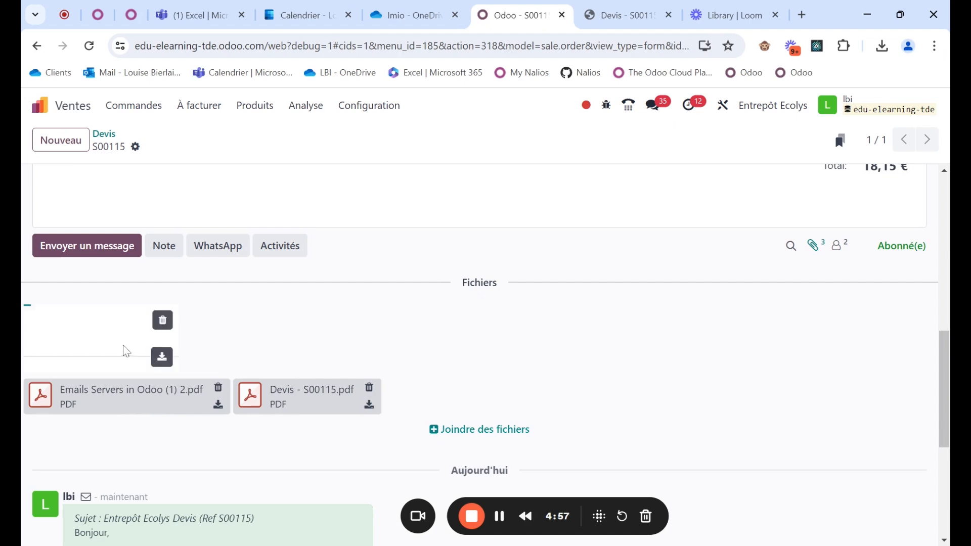
Leave the quotation and return to the home screen listing all apps
{"action": "scroll", "coordinate": [784, 409], "scroll_direction": "up", "scroll_amount": 5}
{"action": "scroll", "coordinate": [784, 409], "scroll_direction": "up", "scroll_amount": 5}
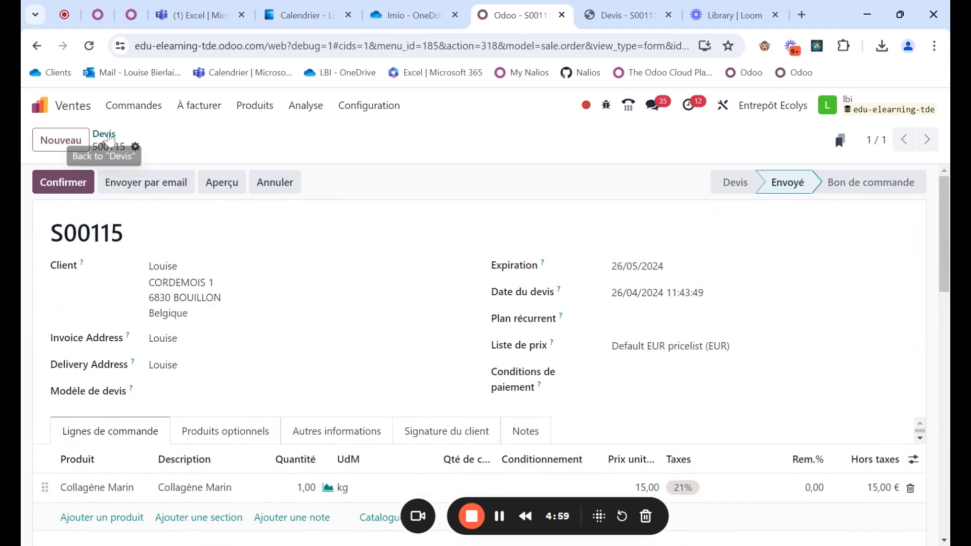
{"action": "left_click", "coordinate": [38, 106]}
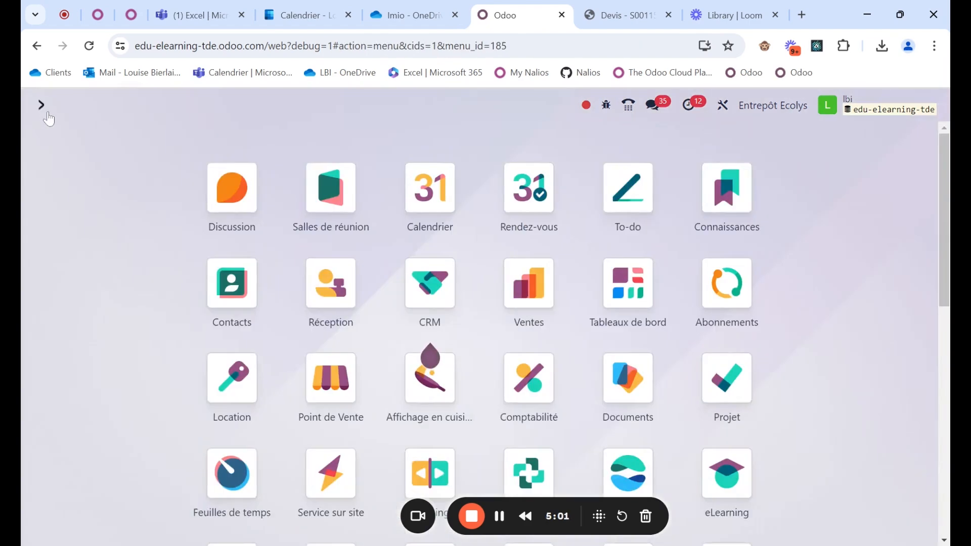